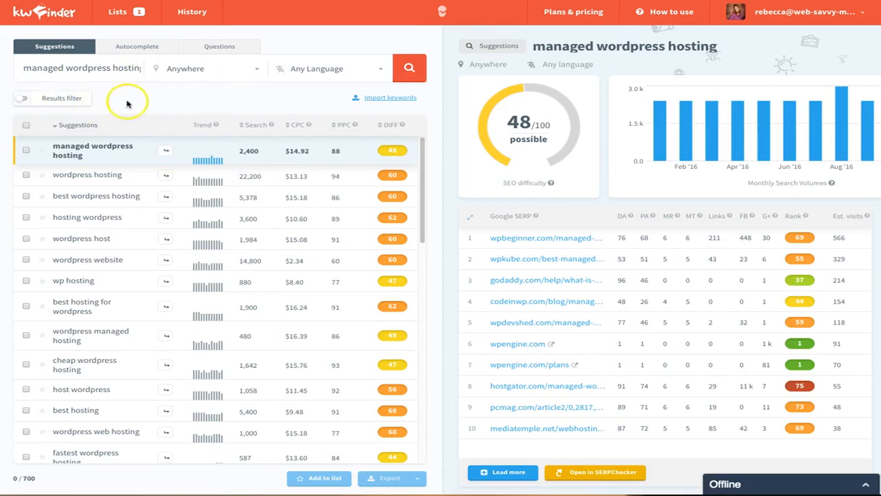
Step: Open the results filter, exclude the keywords cheap and free, and apply the filter
{"action": "left_click", "coordinate": [56, 99]}
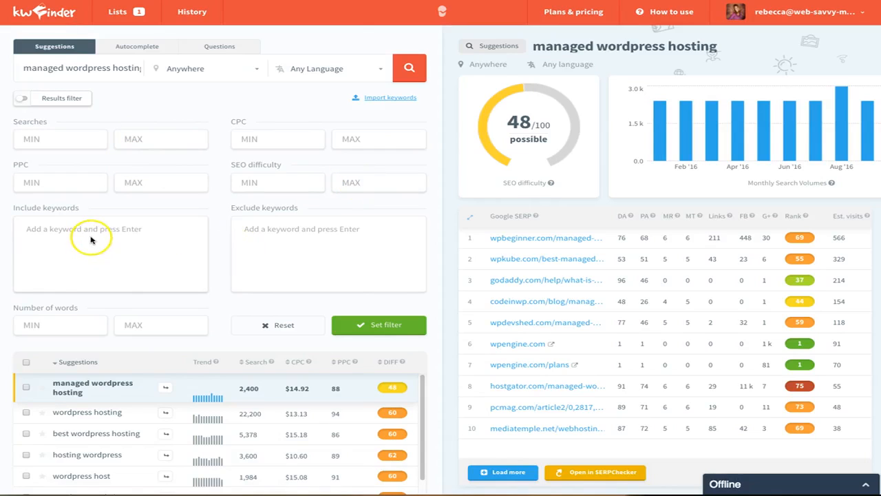
{"action": "left_click", "coordinate": [298, 234]}
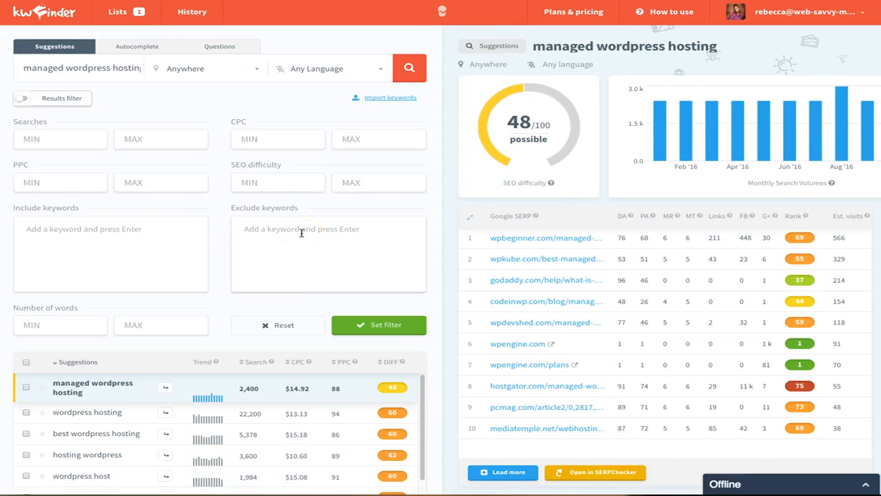
{"action": "left_click", "coordinate": [295, 232]}
{"action": "left_click", "coordinate": [295, 231]}
{"action": "type", "text": "cheap"}
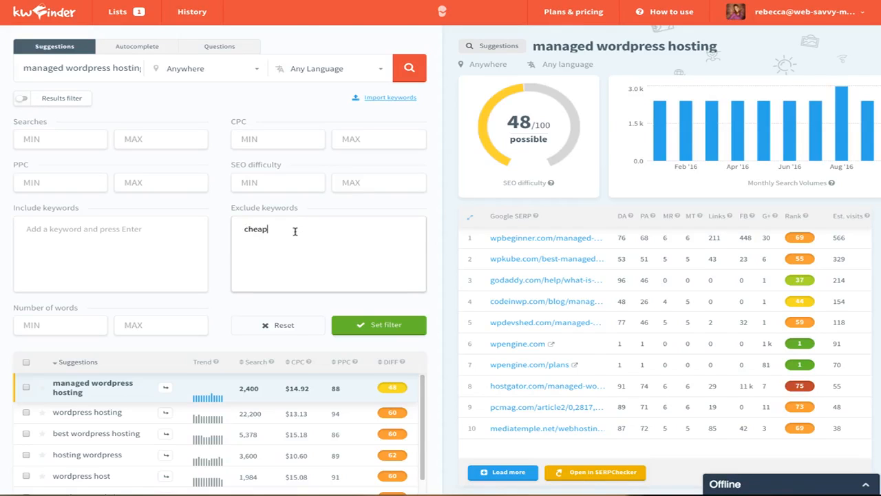
{"action": "key", "text": "Return"}
{"action": "type", "text": "free"}
{"action": "key", "text": "Return"}
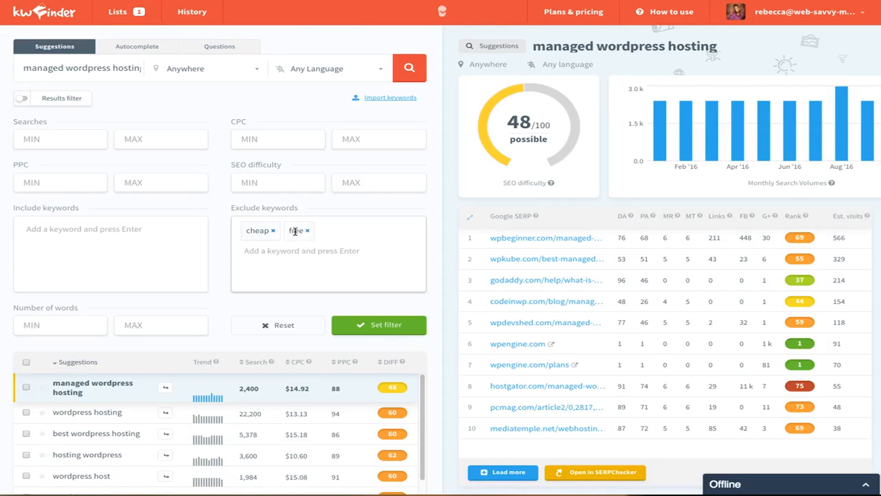
{"action": "left_click", "coordinate": [355, 324]}
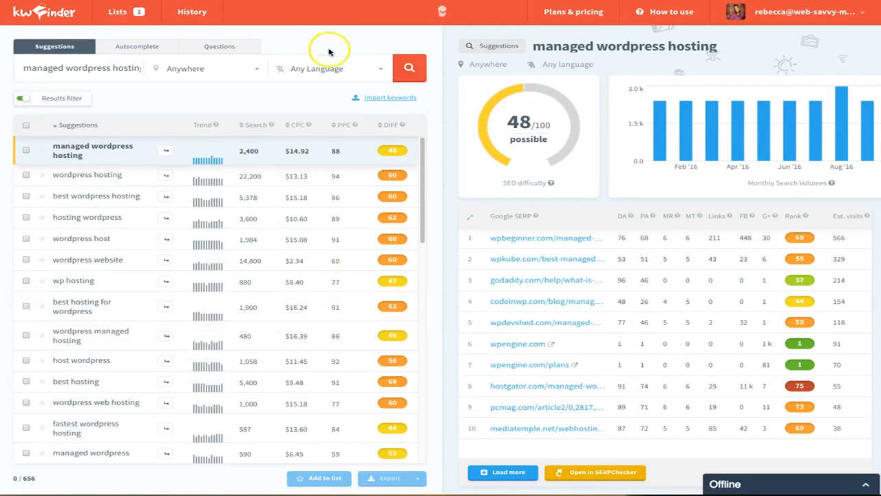
Step: Rerun the search and browse the filtered suggestions and their Search, CPC, PPC and DIFF column metrics
{"action": "left_click", "coordinate": [409, 69]}
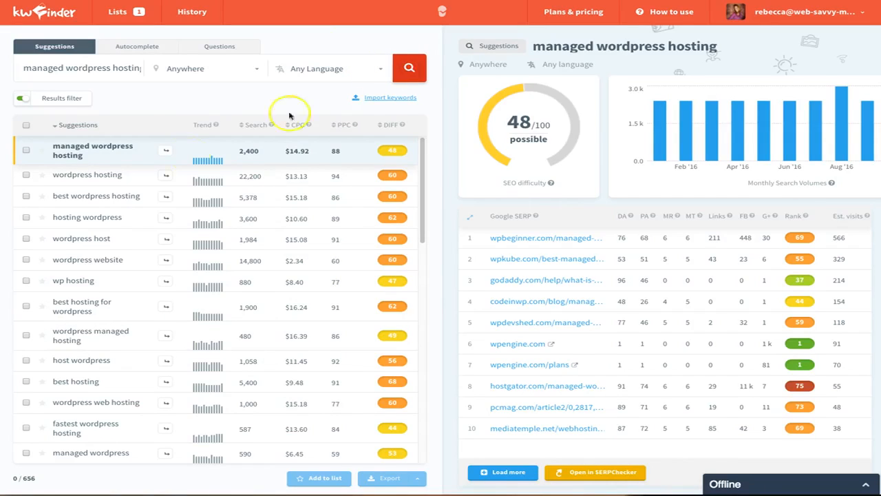
{"action": "scroll", "coordinate": [145, 441], "scroll_direction": "down", "scroll_amount": 3}
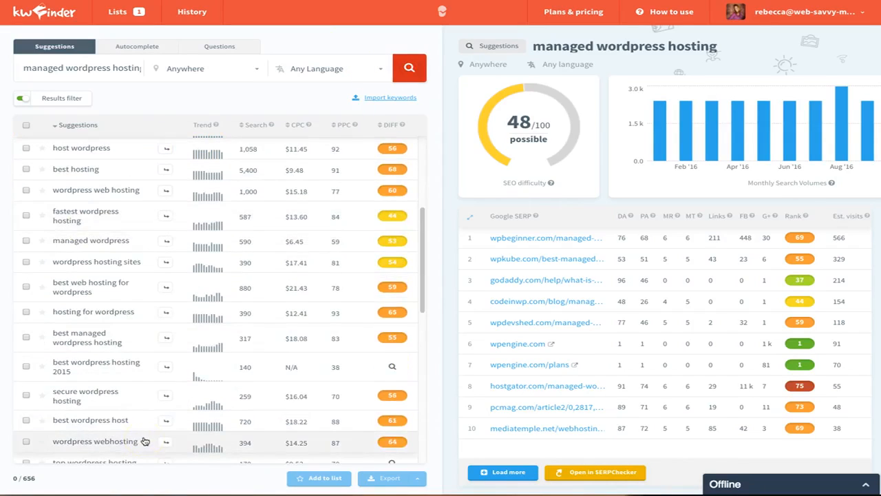
{"action": "scroll", "coordinate": [145, 442], "scroll_direction": "down", "scroll_amount": 4}
{"action": "scroll", "coordinate": [145, 440], "scroll_direction": "down", "scroll_amount": 4}
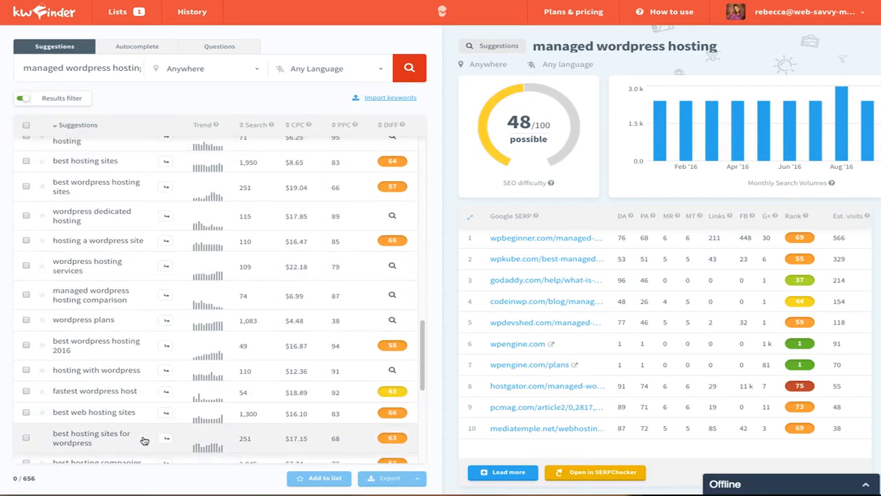
{"action": "scroll", "coordinate": [123, 325], "scroll_direction": "up", "scroll_amount": 8}
{"action": "scroll", "coordinate": [122, 324], "scroll_direction": "up", "scroll_amount": 3}
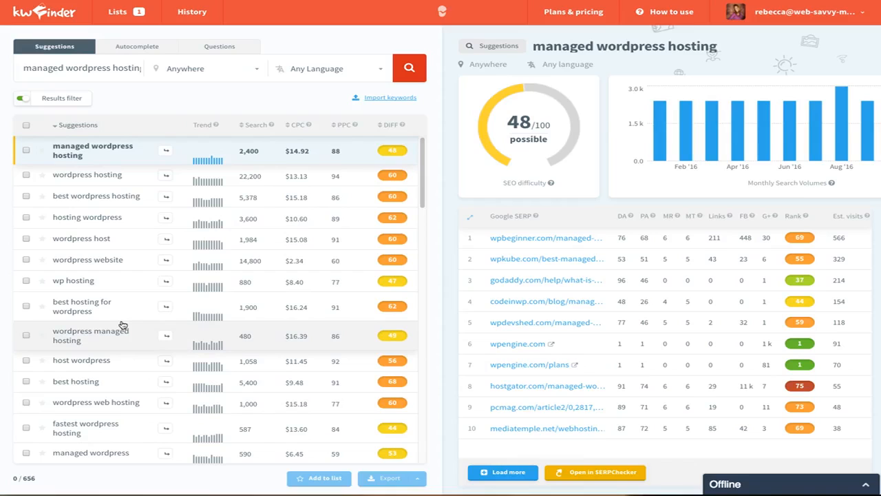
{"action": "left_click", "coordinate": [117, 320]}
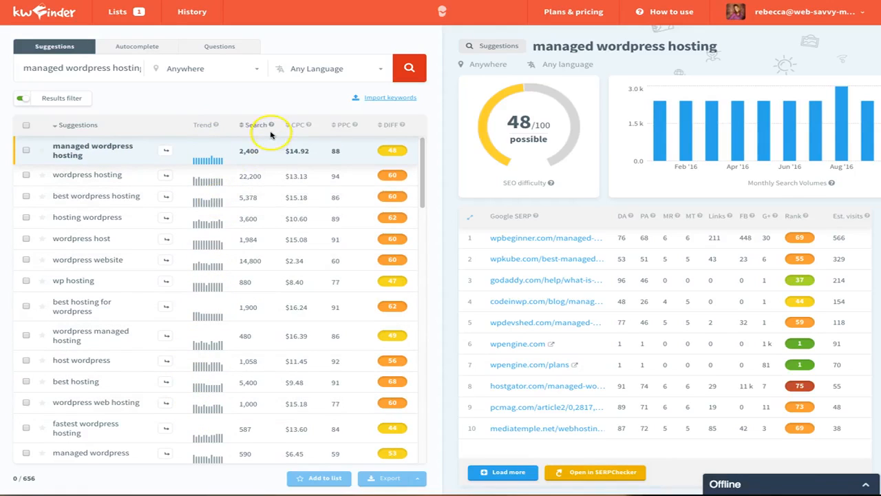
{"action": "mouse_move", "coordinate": [272, 126]}
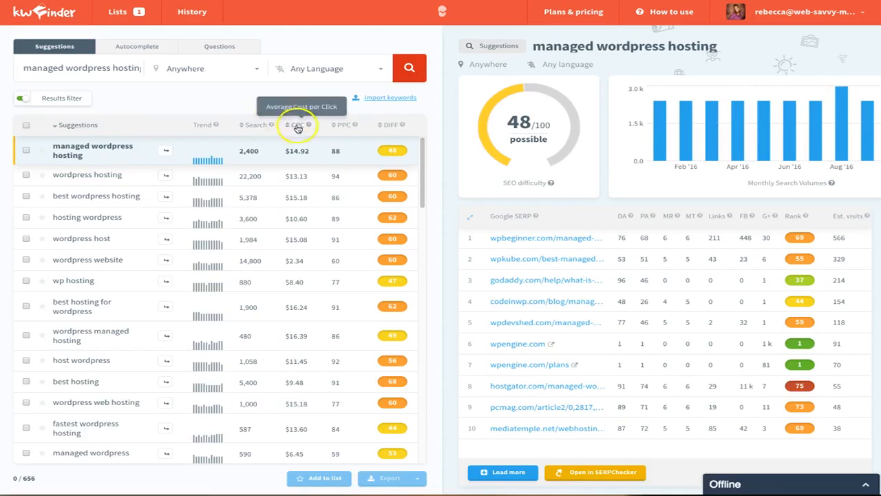
{"action": "mouse_move", "coordinate": [309, 128]}
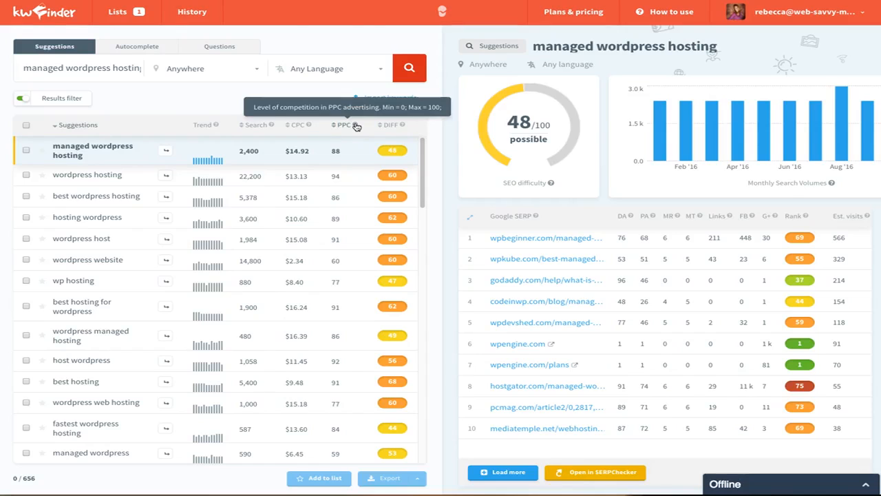
{"action": "left_click", "coordinate": [402, 127]}
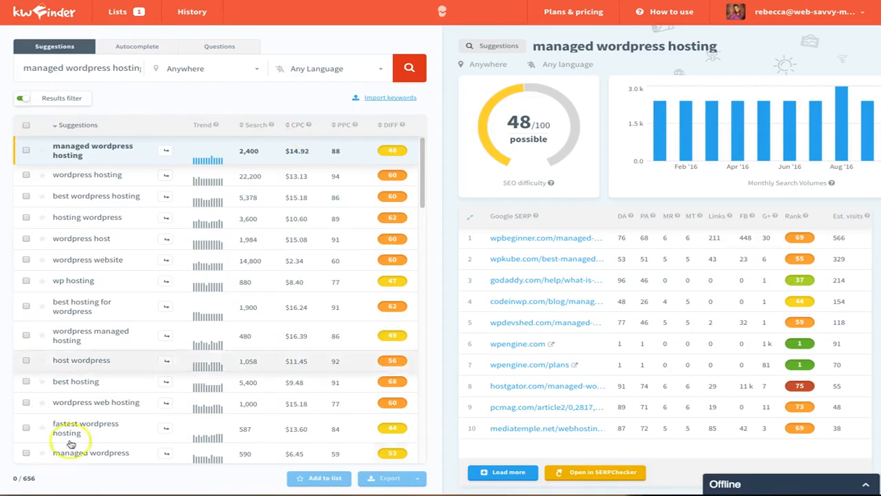
Step: Search autocomplete keyword ideas for managed wordpress hosting and scroll through the results
{"action": "left_click", "coordinate": [129, 46]}
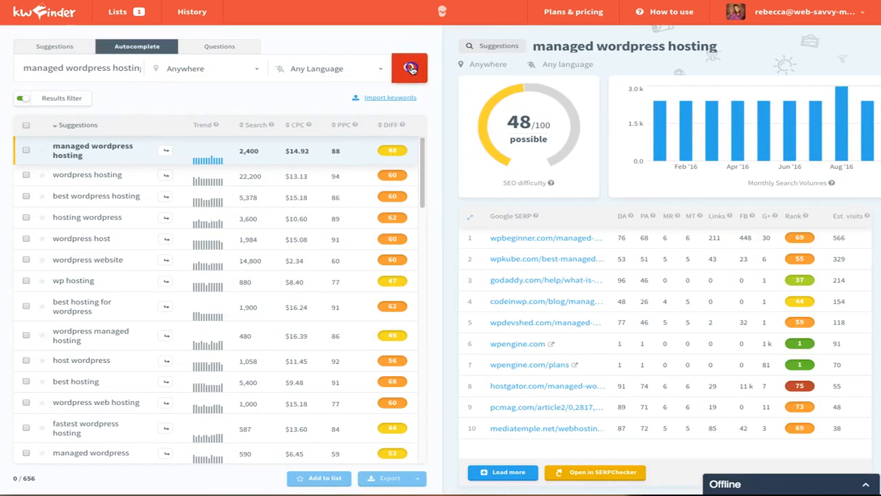
{"action": "left_click", "coordinate": [411, 68]}
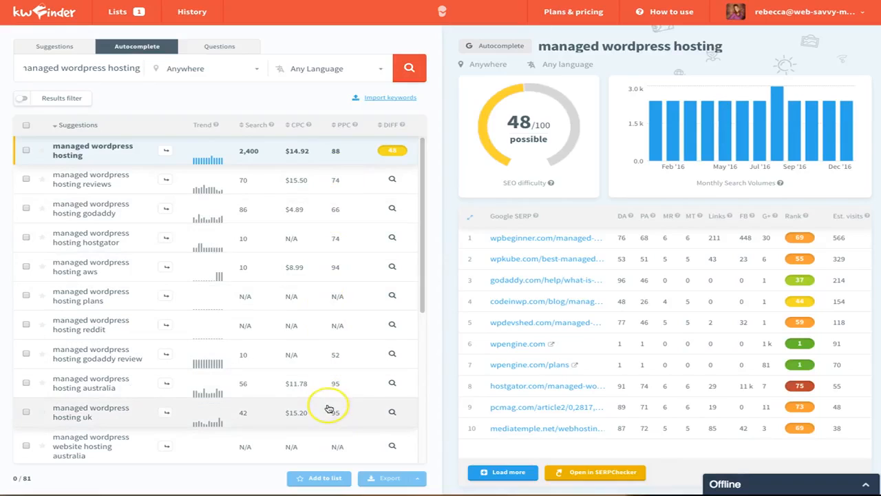
{"action": "scroll", "coordinate": [331, 408], "scroll_direction": "down", "scroll_amount": 4}
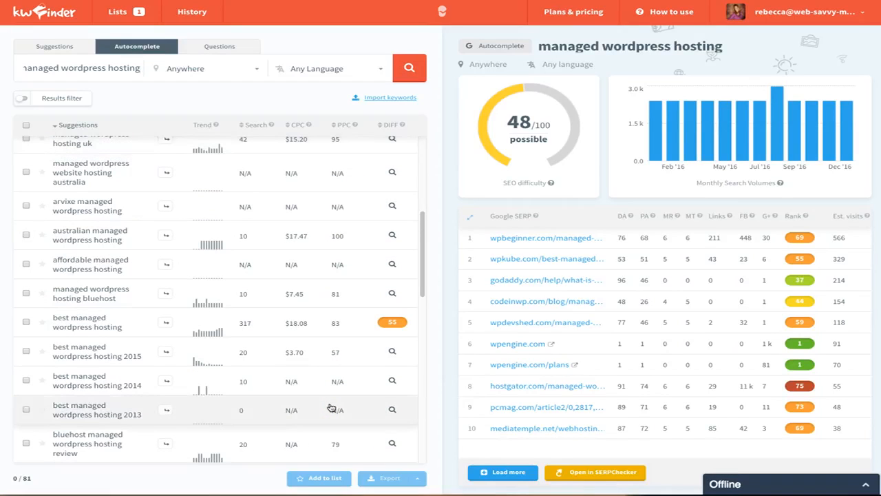
{"action": "scroll", "coordinate": [330, 408], "scroll_direction": "up", "scroll_amount": 4}
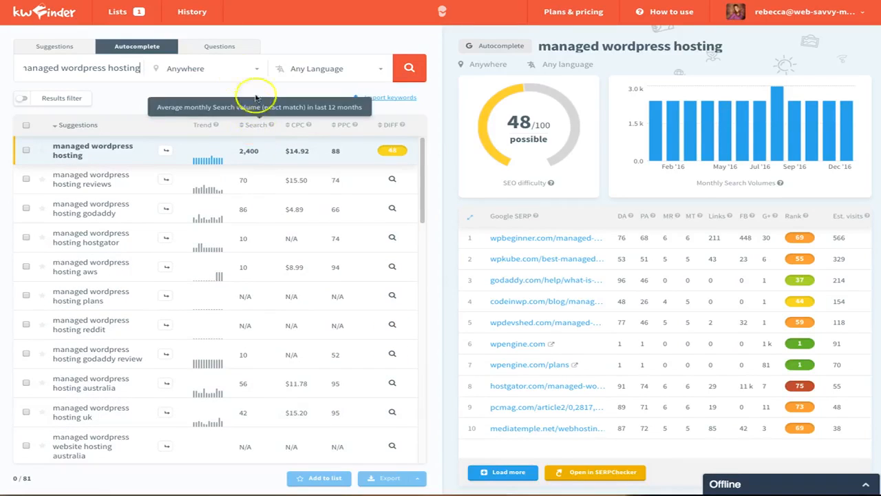
Step: Run the keyword search under Questions, then again under Suggestions
{"action": "left_click", "coordinate": [231, 46]}
{"action": "left_click", "coordinate": [410, 68]}
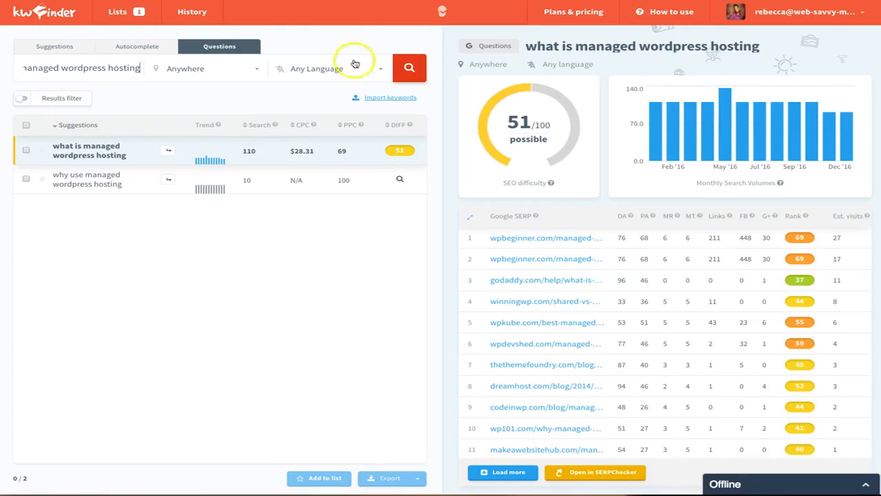
{"action": "left_click", "coordinate": [41, 47]}
{"action": "left_click", "coordinate": [409, 68]}
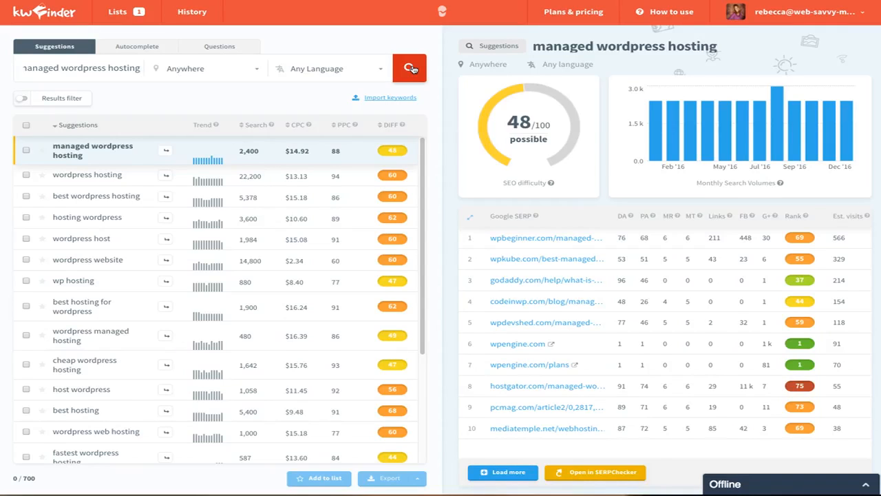
Step: Open keyword import and enter web hosting, managed wordpress hosting and wordpress hosting as keywords
{"action": "left_click", "coordinate": [398, 99]}
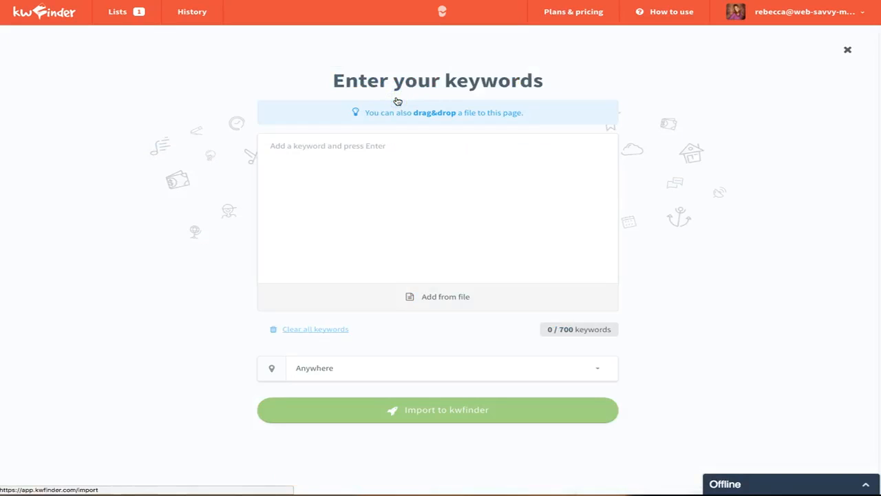
{"action": "left_click", "coordinate": [374, 185]}
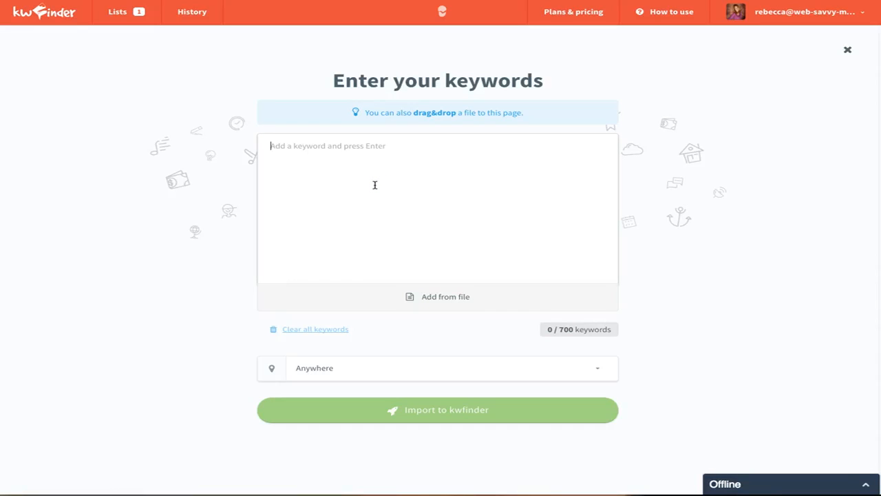
{"action": "type", "text": "web hosting"}
{"action": "key", "text": "Return"}
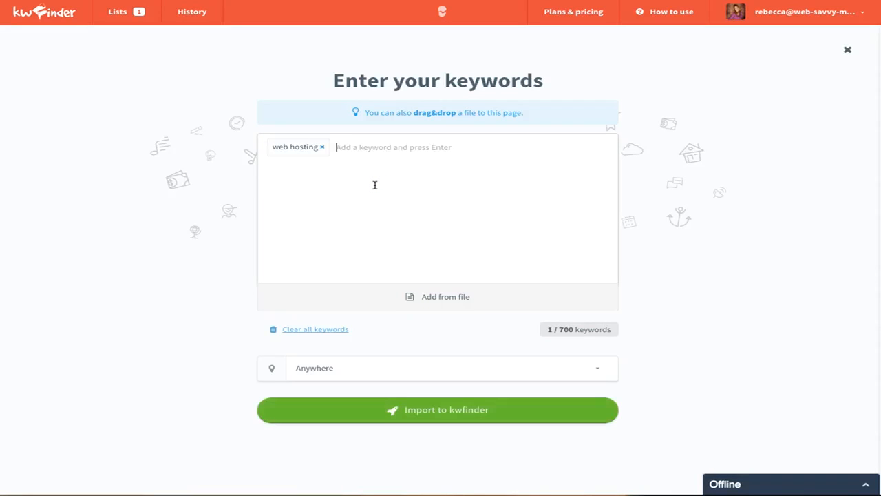
{"action": "type", "text": "manade"}
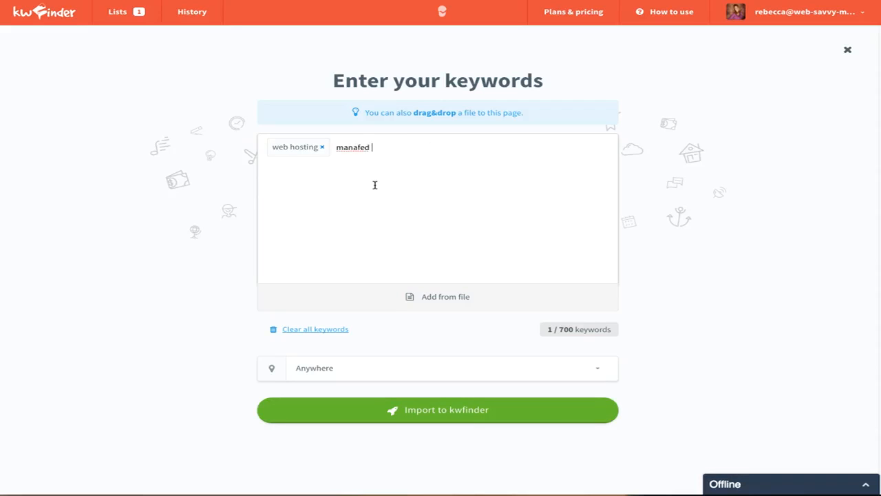
{"action": "key", "text": "BackSpace"}
{"action": "key", "text": "BackSpace"}
{"action": "type", "text": "ged wordpress hhosting"}
{"action": "key", "text": "BackSpace"}
{"action": "key", "text": "BackSpace"}
{"action": "key", "text": "BackSpace"}
{"action": "key", "text": "BackSpace"}
{"action": "key", "text": "BackSpace"}
{"action": "key", "text": "BackSpace"}
{"action": "key", "text": "BackSpace"}
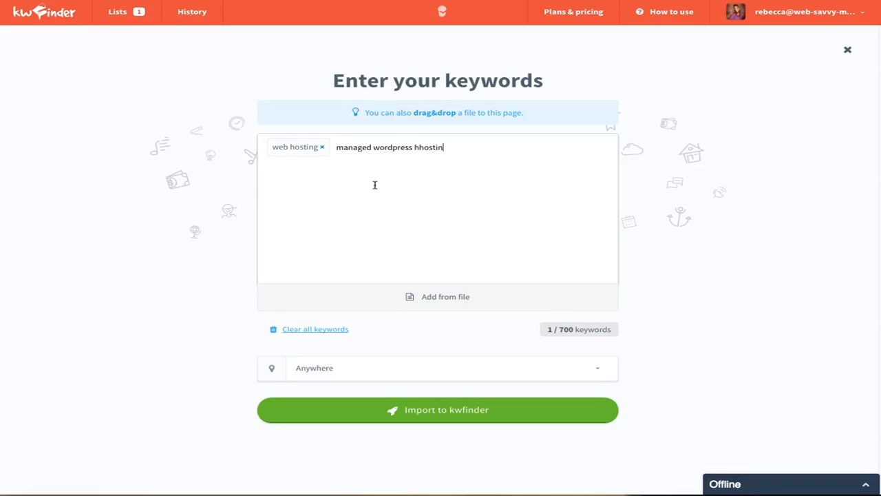
{"action": "type", "text": "osting"}
{"action": "key", "text": "Return"}
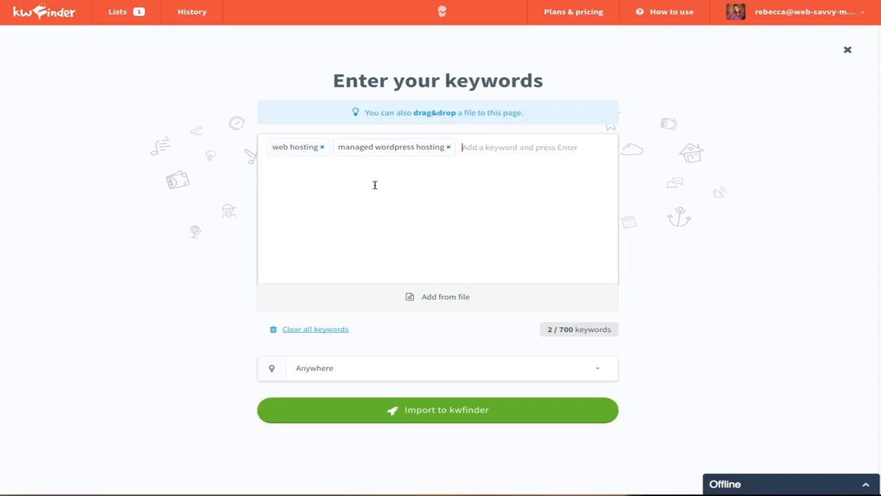
{"action": "type", "text": "wordpress hosting"}
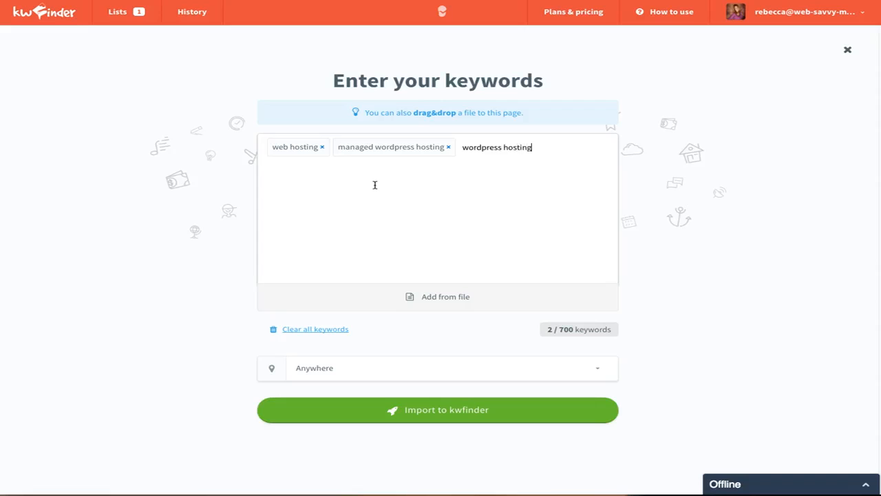
{"action": "key", "text": "Return"}
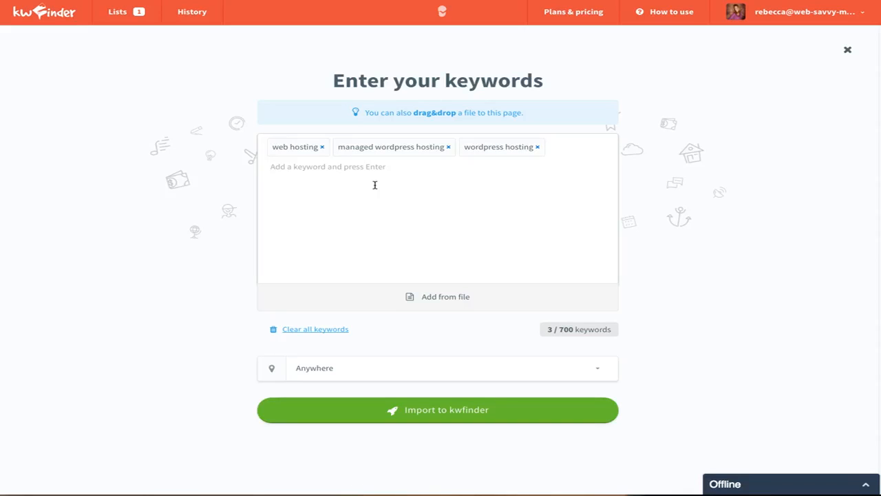
Step: Add godaddy, hostgator and siteground to the list and import all keywords into kwfinder
{"action": "type", "text": "godaddy"}
{"action": "key", "text": "Return"}
{"action": "type", "text": "hostgto"}
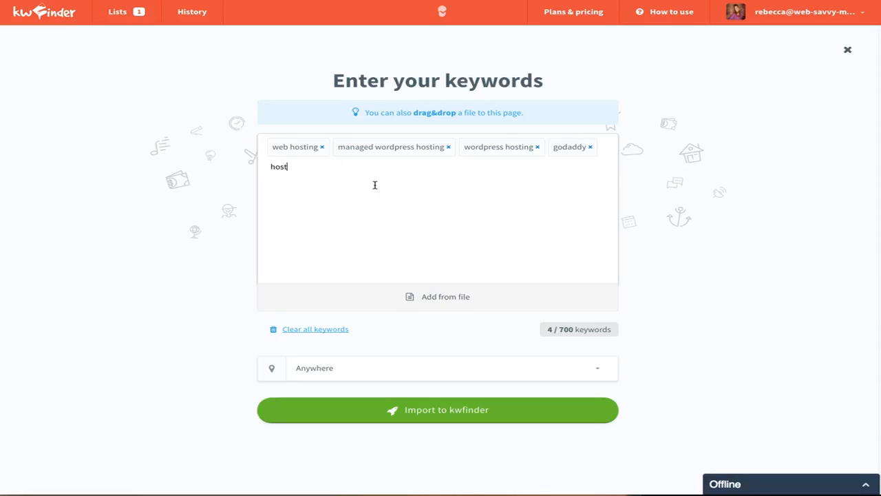
{"action": "key", "text": "BackSpace"}
{"action": "key", "text": "BackSpace"}
{"action": "type", "text": "ator"}
{"action": "key", "text": "Return"}
{"action": "type", "text": "siteground"}
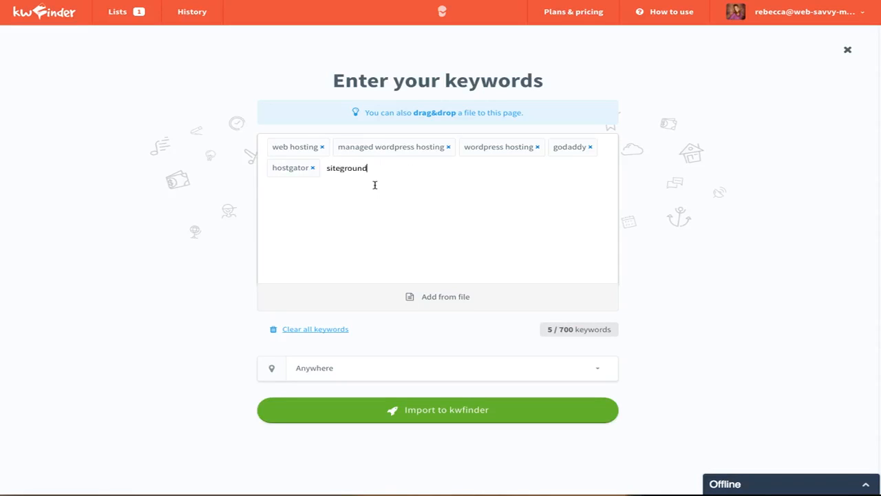
{"action": "key", "text": "Return"}
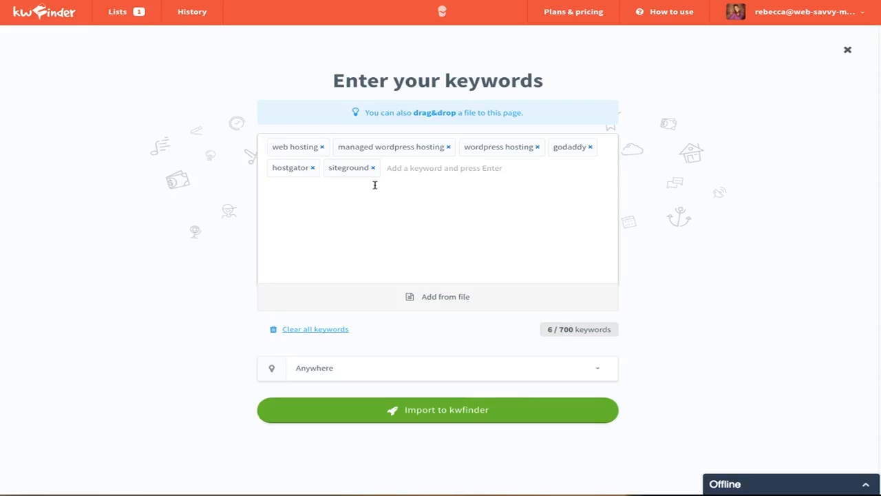
{"action": "left_click", "coordinate": [452, 411]}
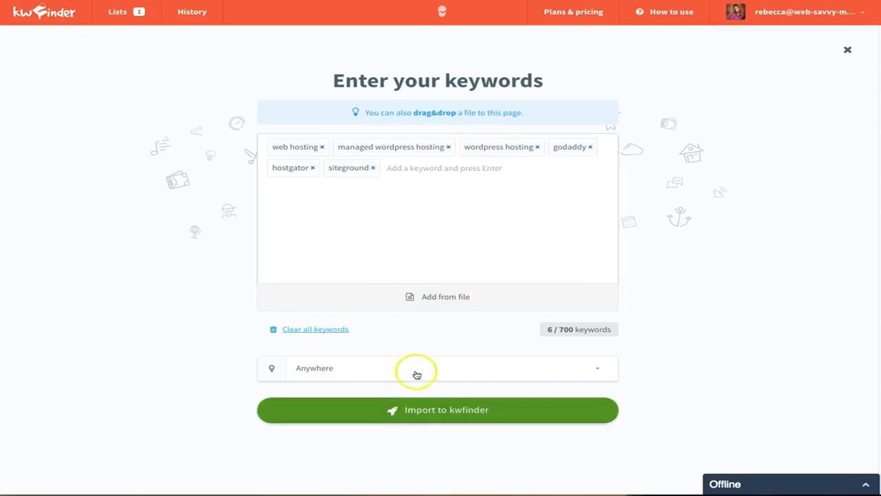
{"action": "left_click", "coordinate": [403, 411]}
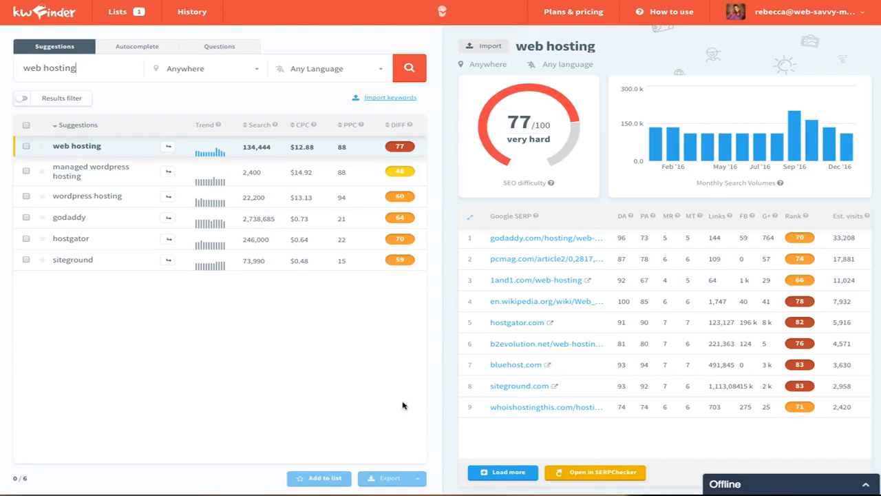
Step: Select the web hosting keyword in the imported list, leaving managed wordpress hosting unchecked
{"action": "left_click", "coordinate": [26, 146]}
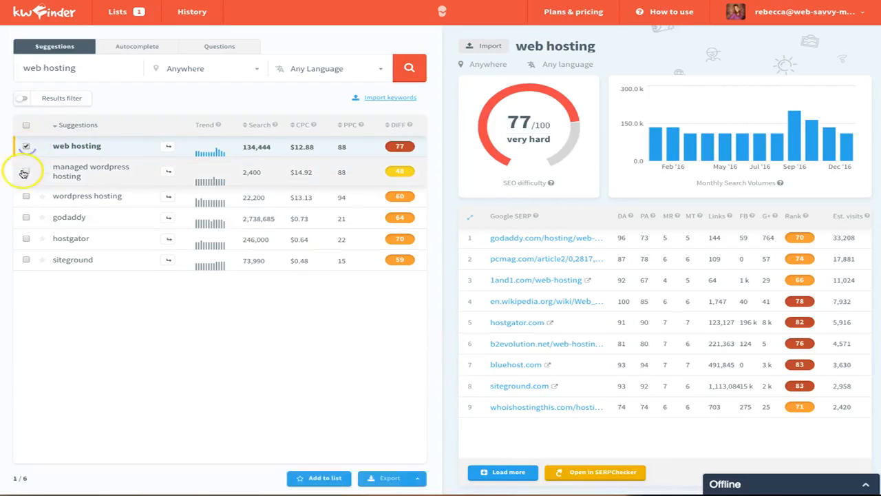
{"action": "left_click", "coordinate": [25, 171]}
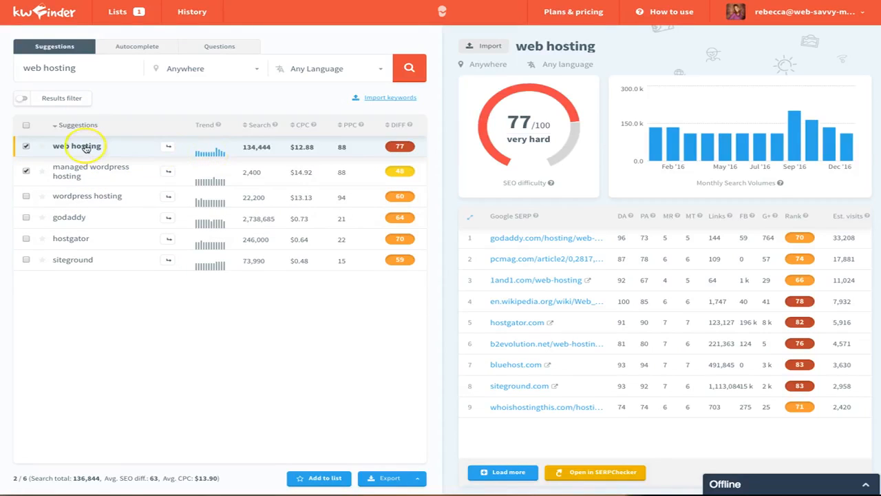
{"action": "left_click", "coordinate": [27, 170]}
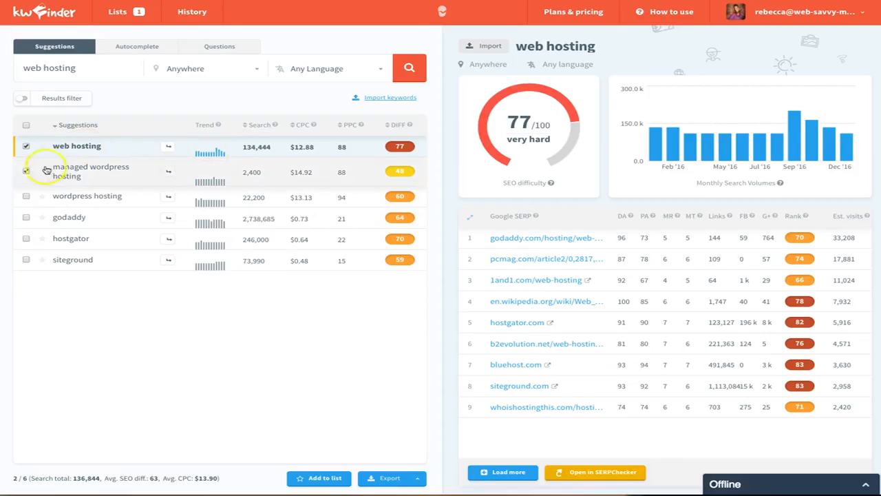
Step: Search suggestions for web hosting and scroll through the resulting keyword list
{"action": "triple_click", "coordinate": [93, 148]}
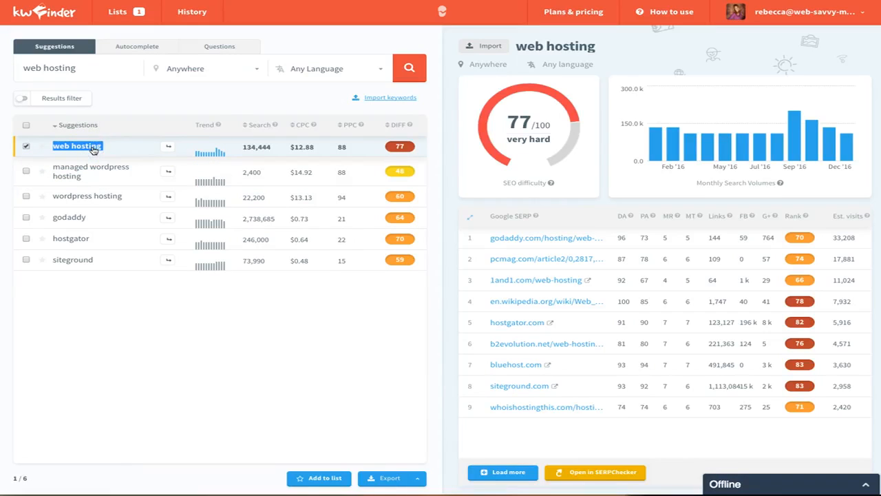
{"action": "left_click", "coordinate": [409, 69]}
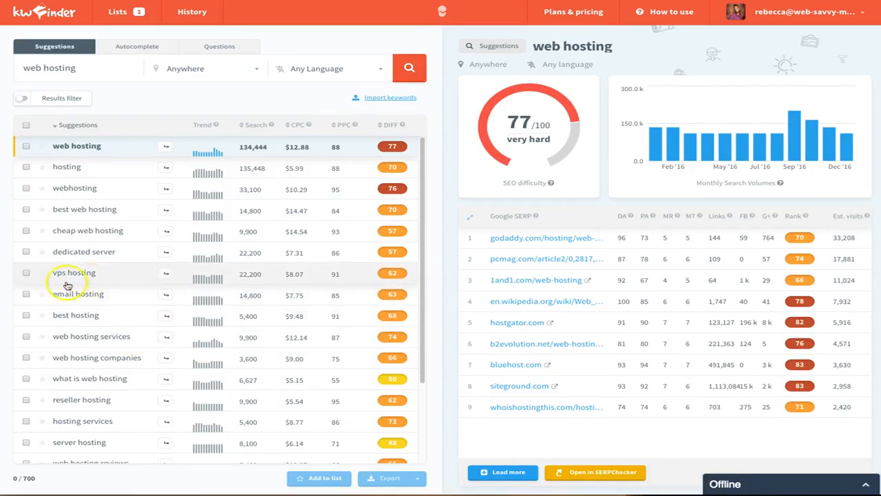
{"action": "scroll", "coordinate": [75, 288], "scroll_direction": "down", "scroll_amount": 2}
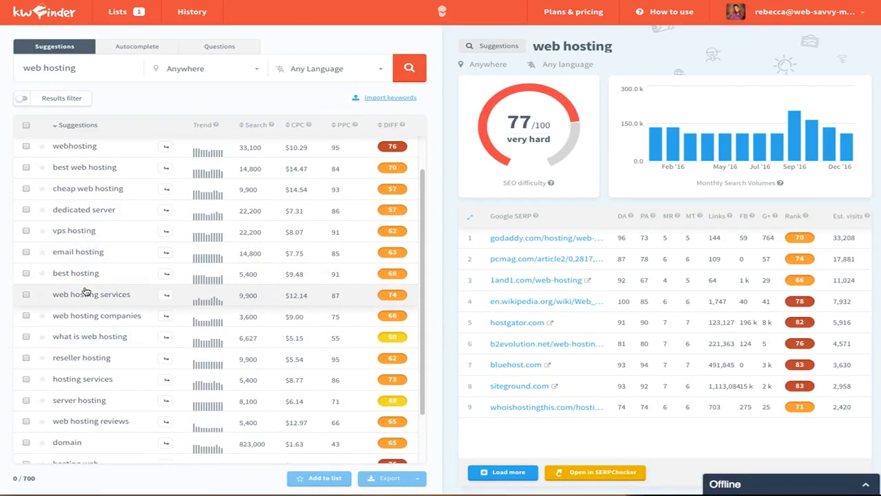
{"action": "scroll", "coordinate": [112, 260], "scroll_direction": "down", "scroll_amount": 2}
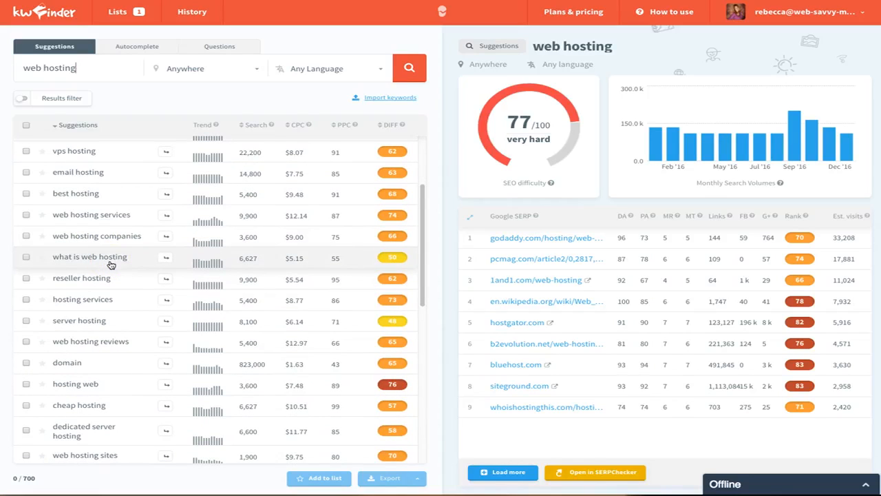
{"action": "scroll", "coordinate": [117, 284], "scroll_direction": "up", "scroll_amount": 3}
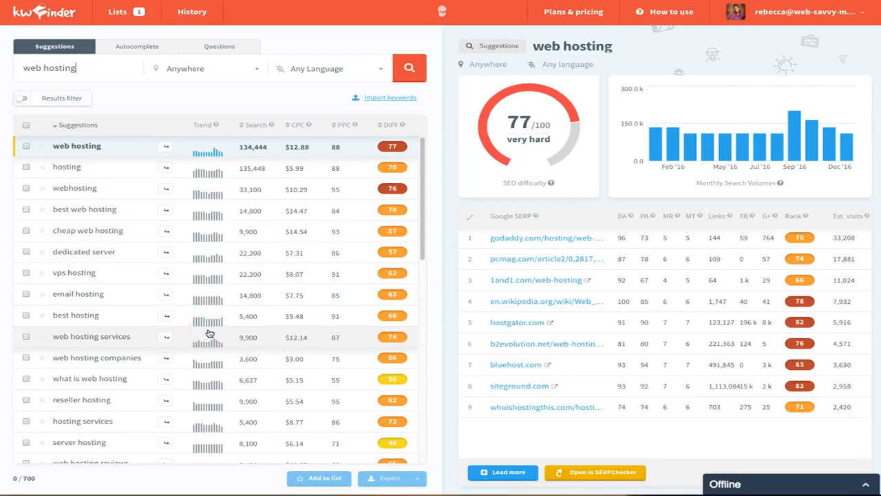
{"action": "left_click", "coordinate": [254, 114]}
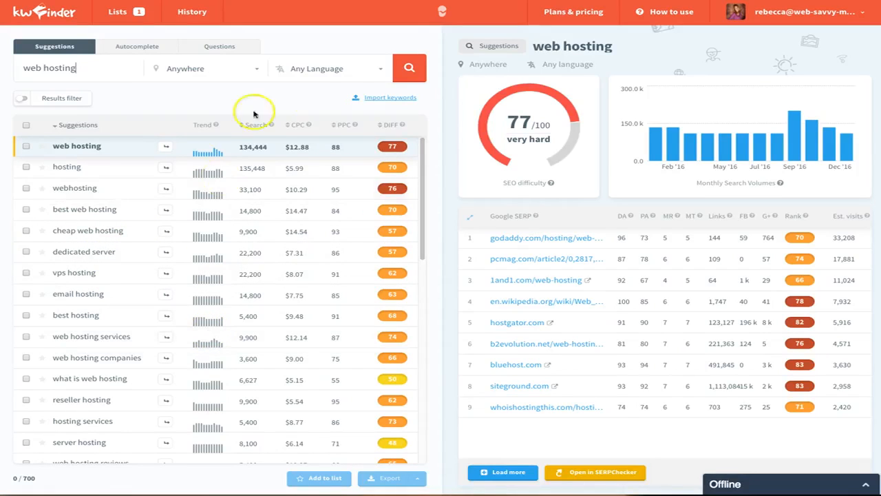
Step: Import managed wordpress hosting as a single keyword into kwfinder
{"action": "left_click", "coordinate": [390, 97]}
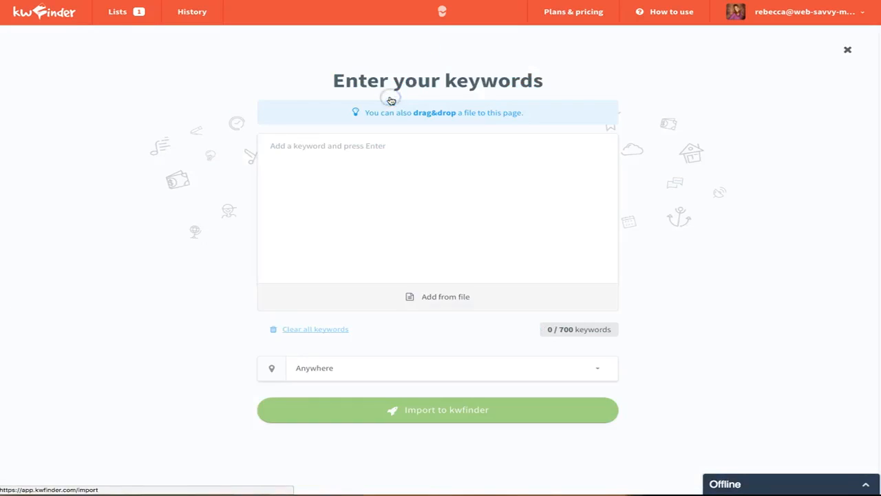
{"action": "left_click", "coordinate": [362, 163]}
{"action": "type", "text": "manafw"}
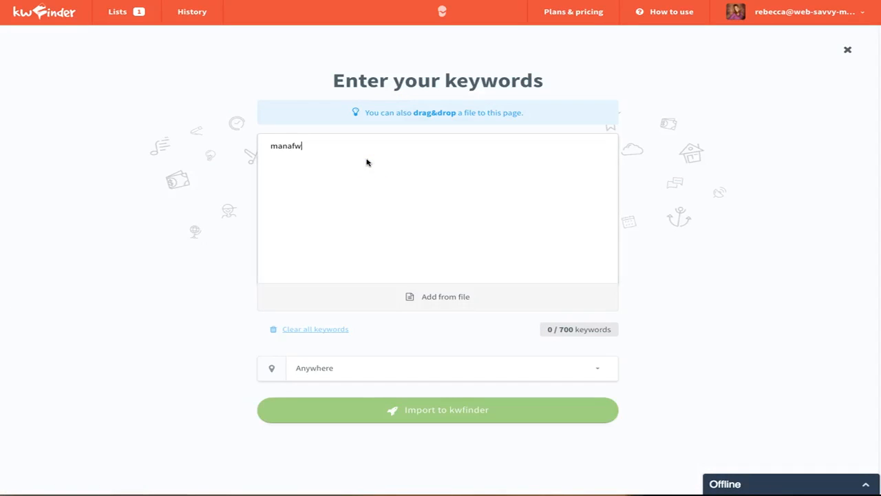
{"action": "key", "text": "BackSpace"}
{"action": "key", "text": "BackSpace"}
{"action": "type", "text": "ged wop"}
{"action": "key", "text": "BackSpace"}
{"action": "key", "text": "BackSpace"}
{"action": "type", "text": "ordpress hosting"}
{"action": "left_click", "coordinate": [462, 416]}
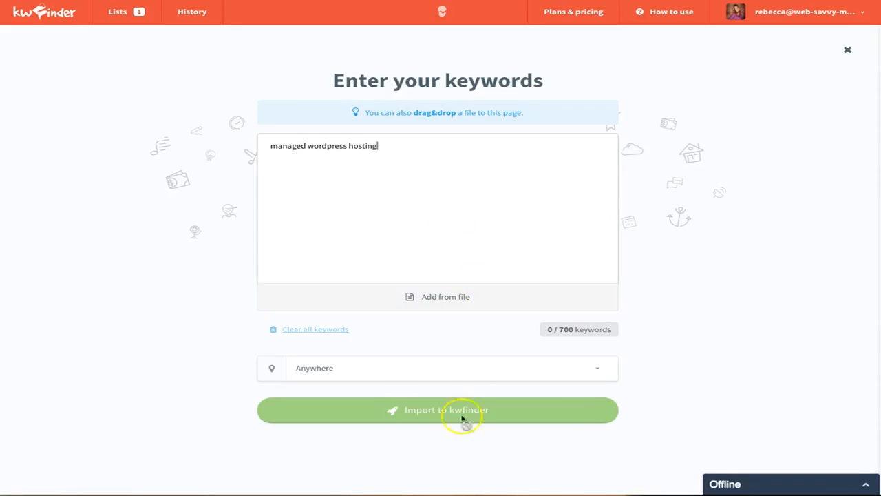
{"action": "left_click", "coordinate": [474, 416]}
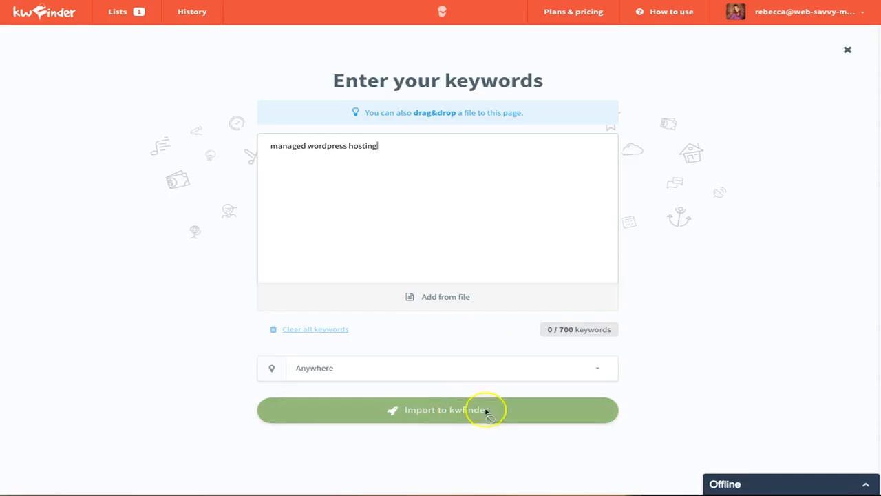
{"action": "left_click", "coordinate": [459, 416]}
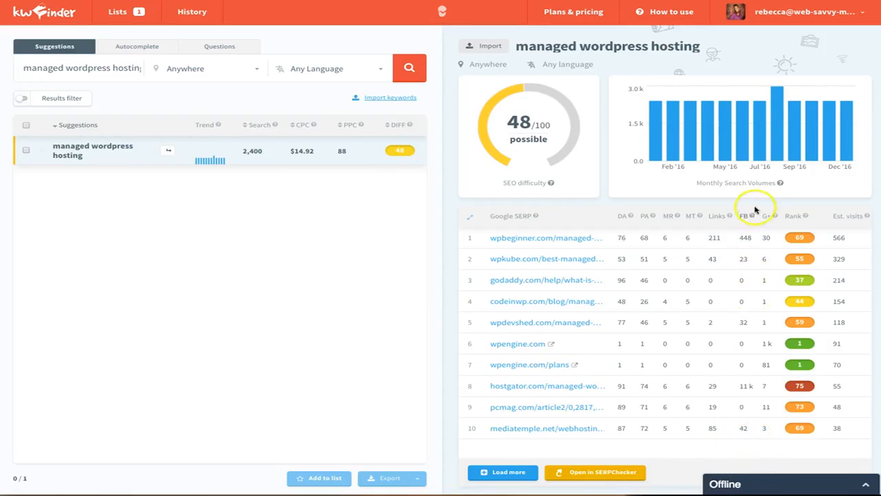
Step: Open the top-ranking wpbeginner result for managed wordpress hosting and read through the article
{"action": "mouse_move", "coordinate": [750, 217]}
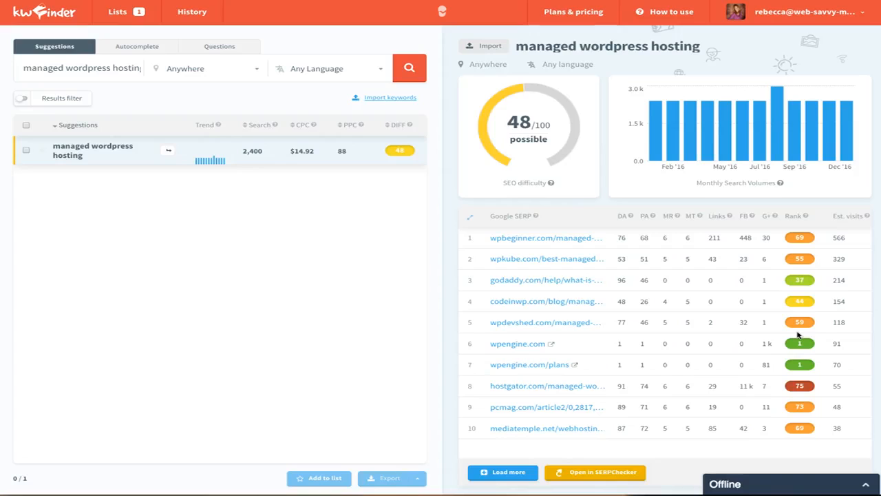
{"action": "left_click", "coordinate": [543, 238]}
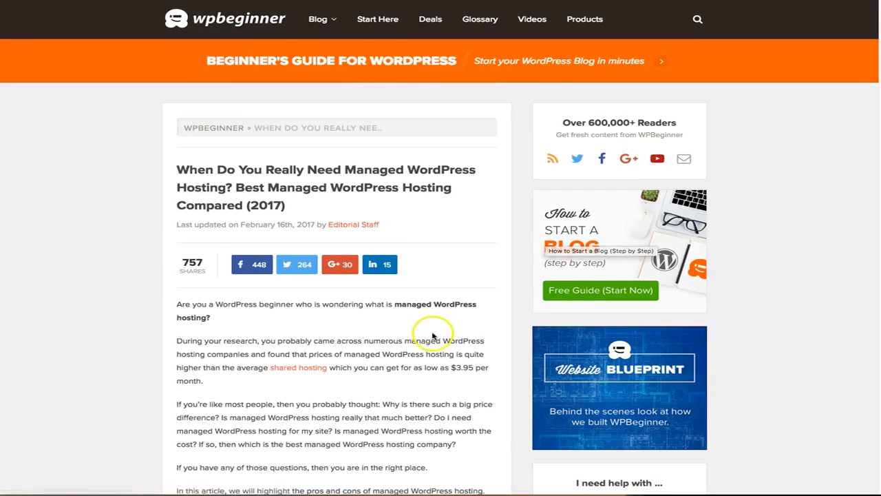
{"action": "scroll", "coordinate": [433, 332], "scroll_direction": "down", "scroll_amount": 5}
{"action": "scroll", "coordinate": [433, 333], "scroll_direction": "down", "scroll_amount": 15}
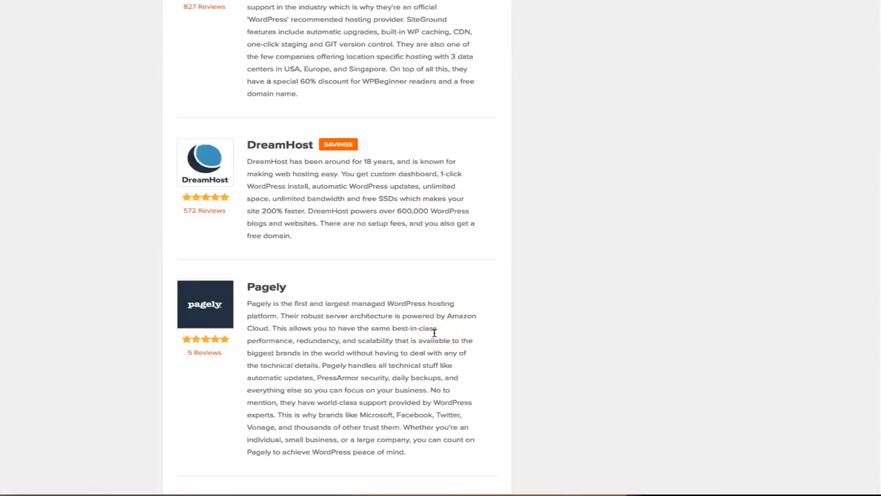
{"action": "scroll", "coordinate": [442, 339], "scroll_direction": "up", "scroll_amount": 12}
{"action": "scroll", "coordinate": [442, 339], "scroll_direction": "up", "scroll_amount": 10}
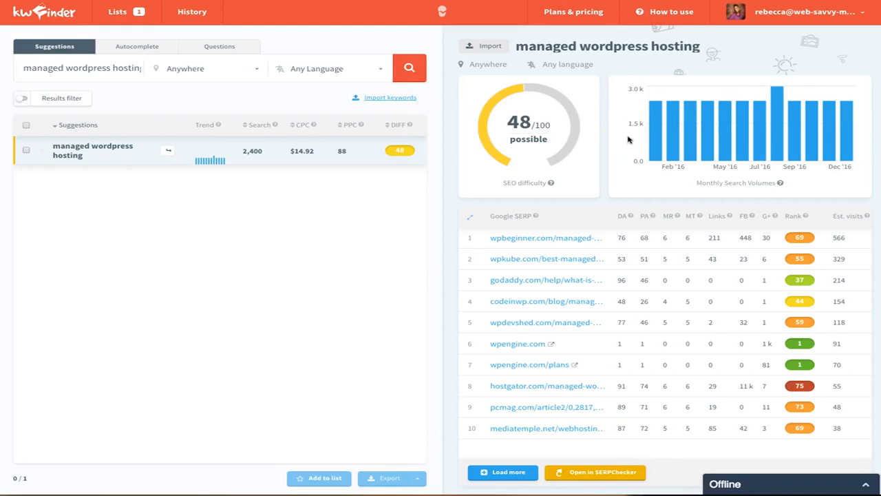
Step: Open the results in SERPChecker and analyse the keyword web hosting there instead
{"action": "left_click", "coordinate": [590, 472]}
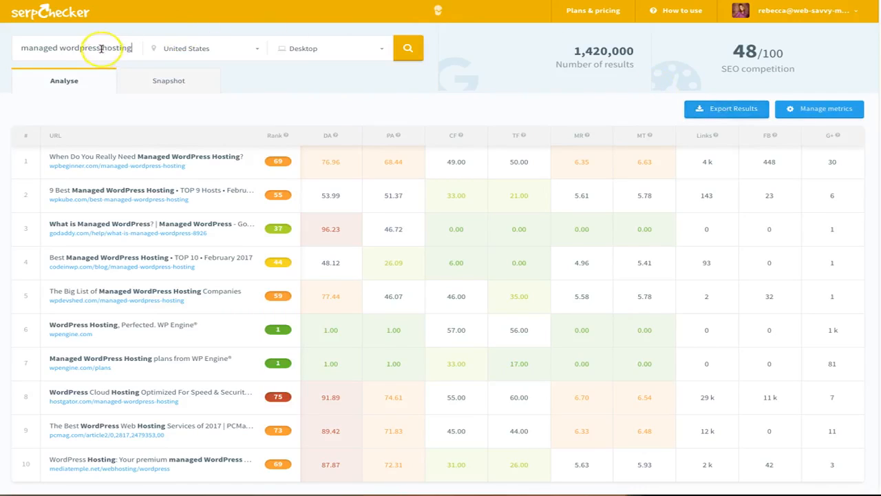
{"action": "left_click_drag", "start_coordinate": [99, 48], "coordinate": [15, 48]}
{"action": "type", "text": "web"}
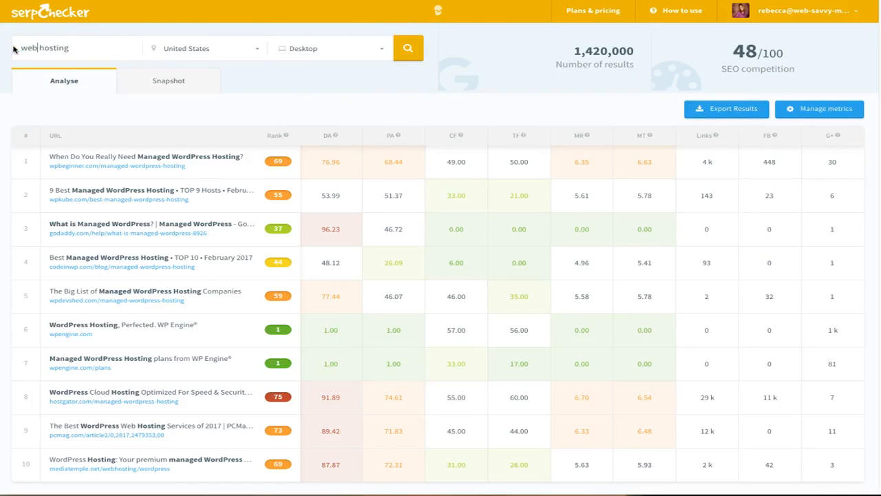
{"action": "left_click", "coordinate": [408, 48]}
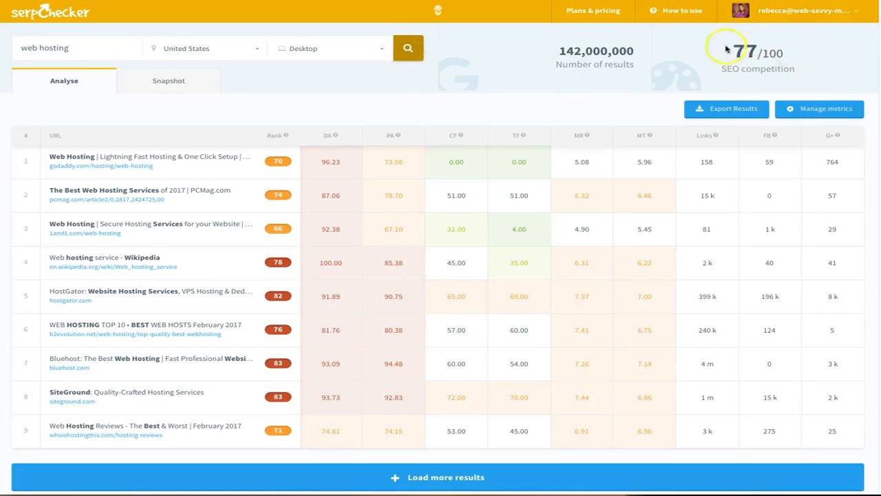
Step: View the Google results snapshot for web hosting, then return to the analysis
{"action": "left_click", "coordinate": [165, 82]}
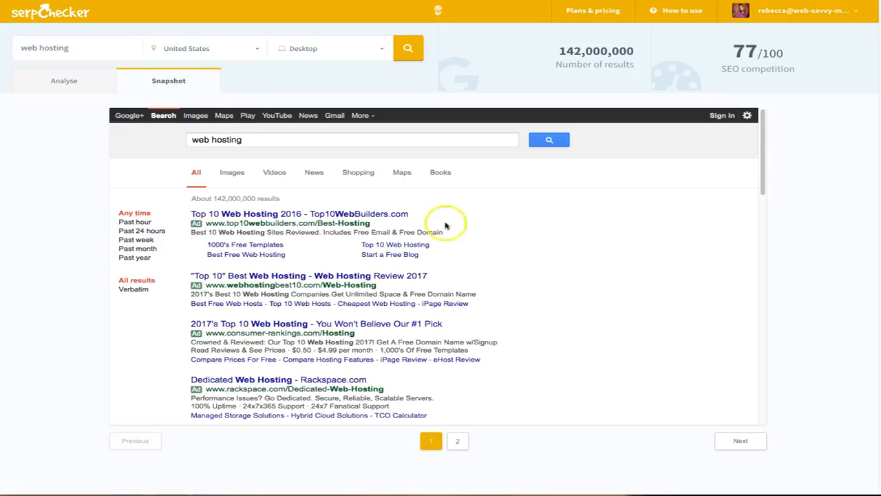
{"action": "scroll", "coordinate": [560, 285], "scroll_direction": "down", "scroll_amount": 3}
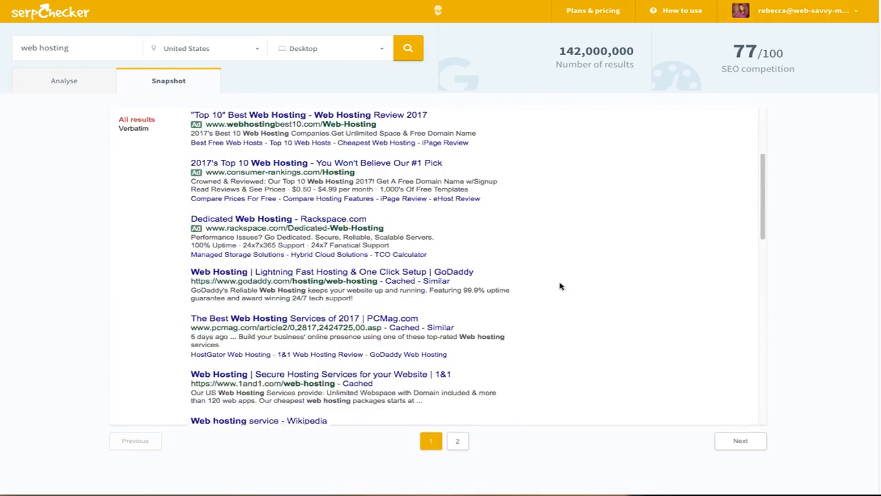
{"action": "scroll", "coordinate": [560, 286], "scroll_direction": "down", "scroll_amount": 4}
{"action": "scroll", "coordinate": [561, 286], "scroll_direction": "down", "scroll_amount": 5}
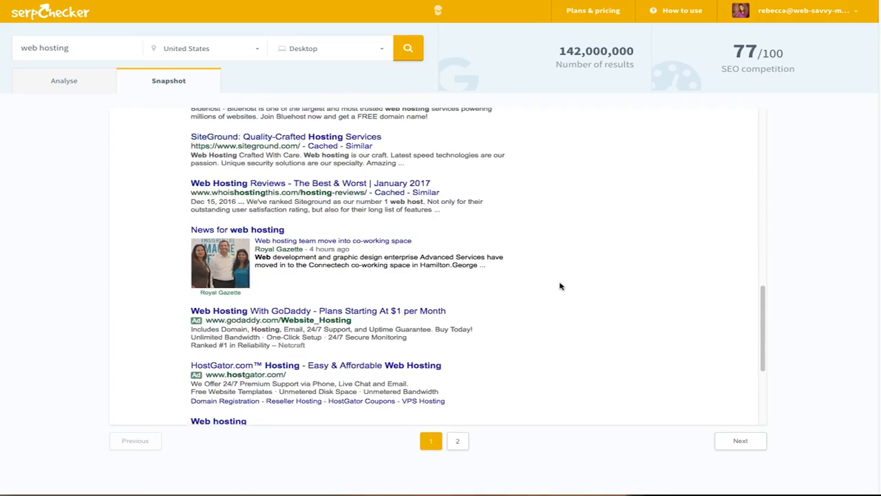
{"action": "scroll", "coordinate": [560, 285], "scroll_direction": "up", "scroll_amount": 10}
{"action": "left_click", "coordinate": [73, 84]}
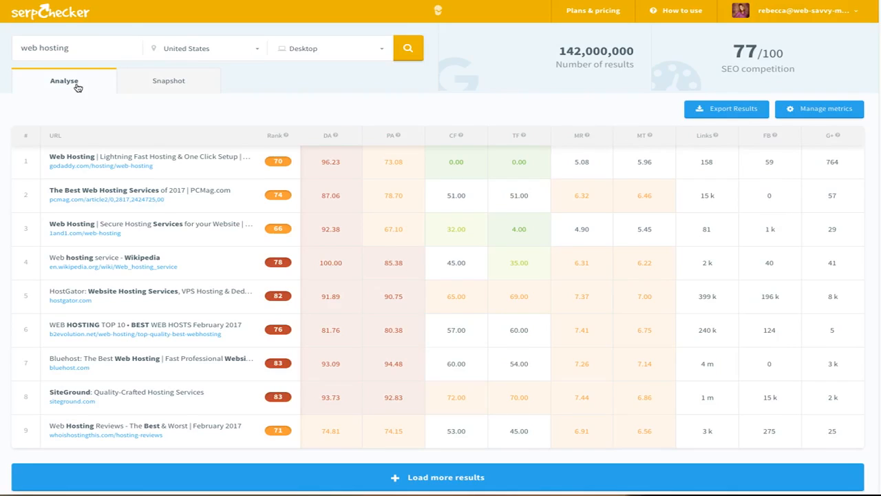
Step: Back in kwfinder, search suggestions for web hosting again
{"action": "left_click", "coordinate": [78, 88]}
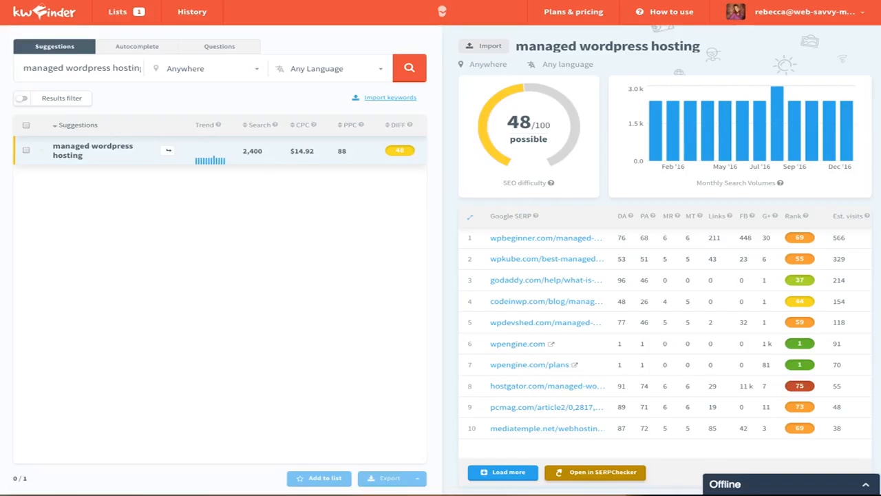
{"action": "left_click", "coordinate": [123, 110]}
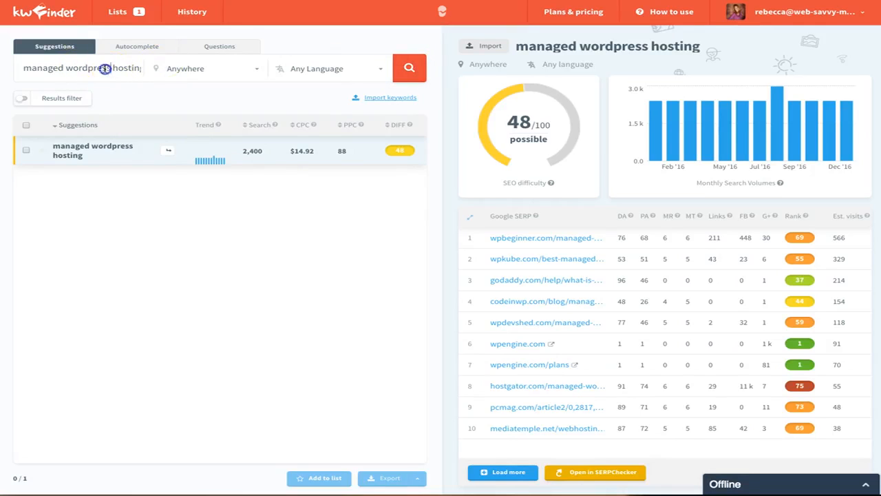
{"action": "left_click_drag", "start_coordinate": [111, 69], "coordinate": [4, 65]}
{"action": "type", "text": "web"}
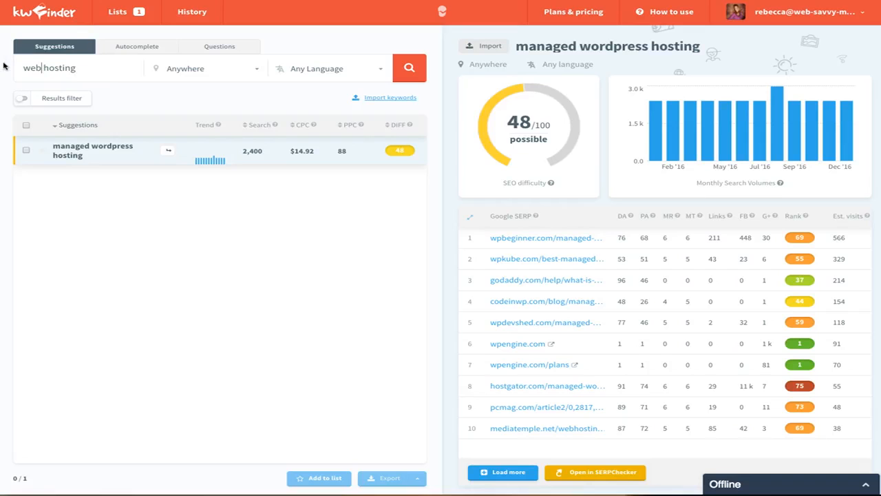
{"action": "left_click", "coordinate": [403, 70]}
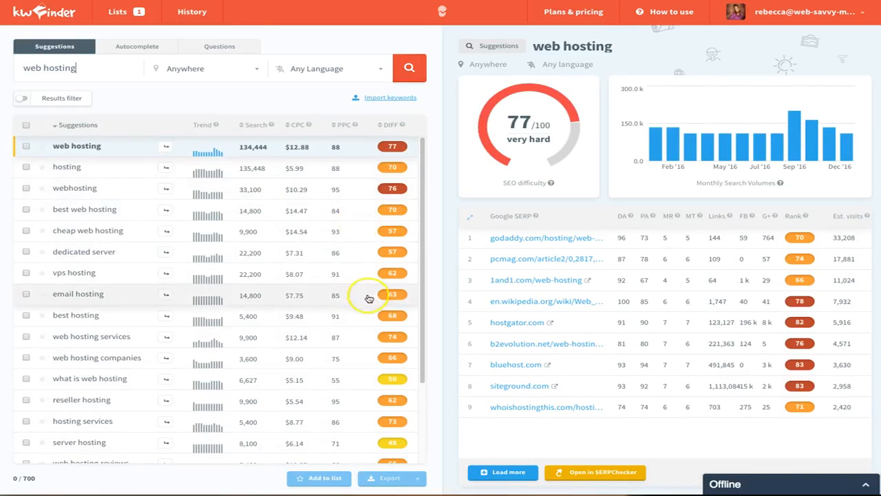
Step: Filter the web hosting suggestions to searches between 500 and 50000 and apply the filter
{"action": "scroll", "coordinate": [366, 234], "scroll_direction": "down", "scroll_amount": 6}
{"action": "scroll", "coordinate": [368, 298], "scroll_direction": "down", "scroll_amount": 15}
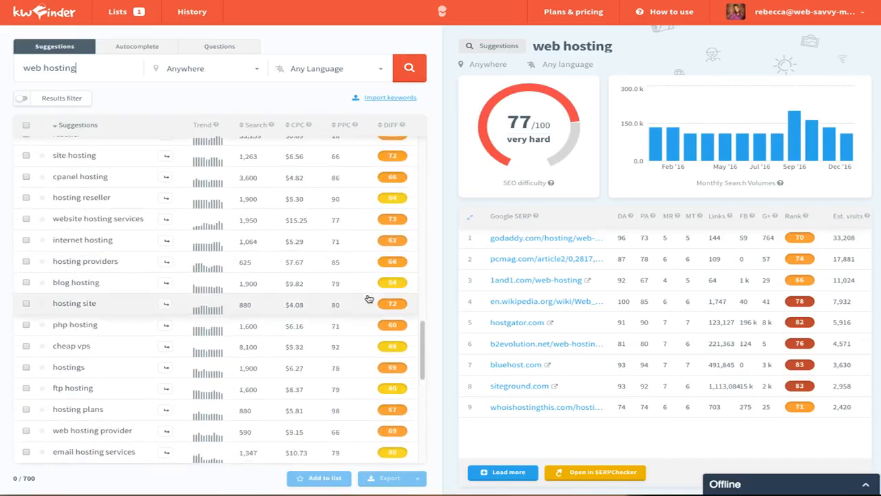
{"action": "scroll", "coordinate": [368, 298], "scroll_direction": "down", "scroll_amount": 12}
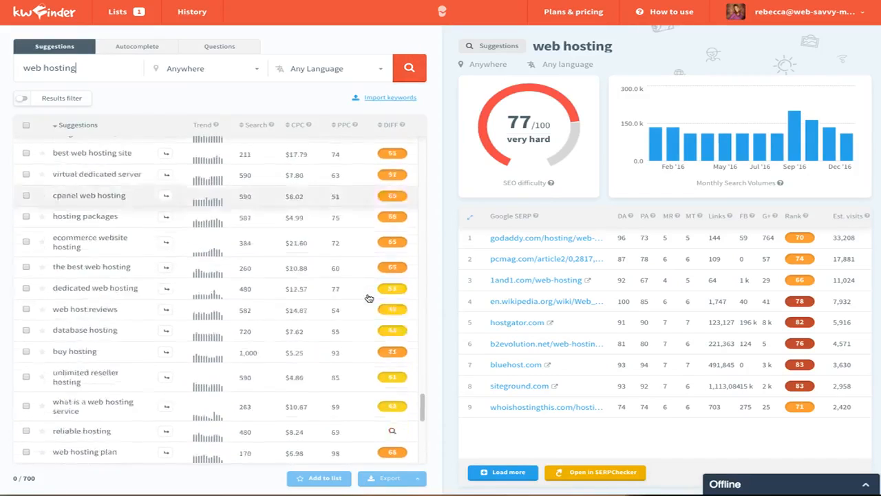
{"action": "left_click", "coordinate": [77, 98]}
{"action": "left_click", "coordinate": [79, 141]}
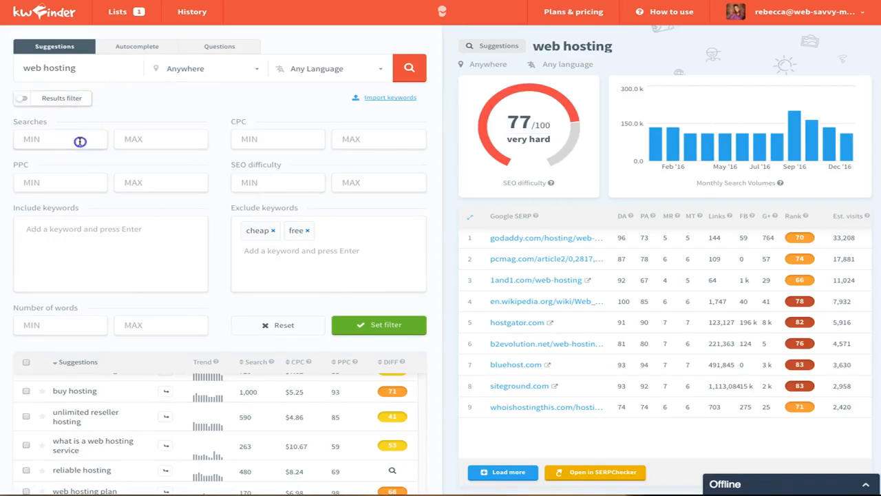
{"action": "type", "text": "500"}
{"action": "key", "text": "Tab"}
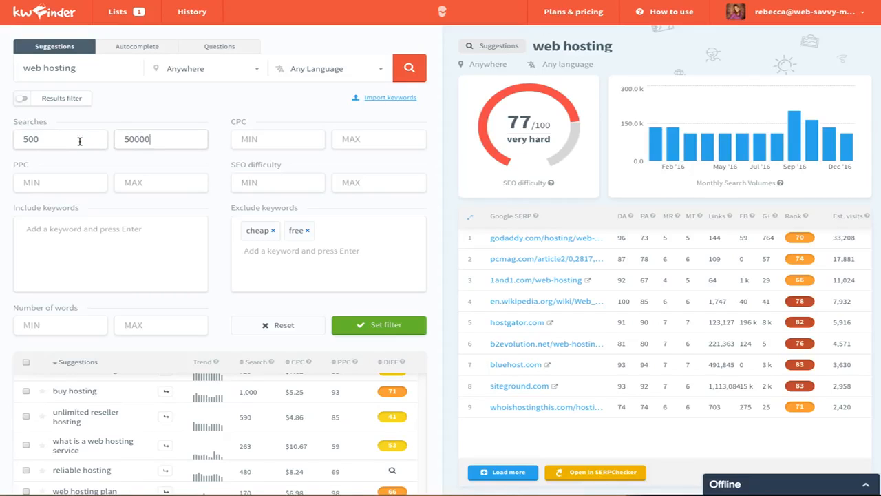
{"action": "key", "text": "Tab"}
{"action": "left_click", "coordinate": [374, 325]}
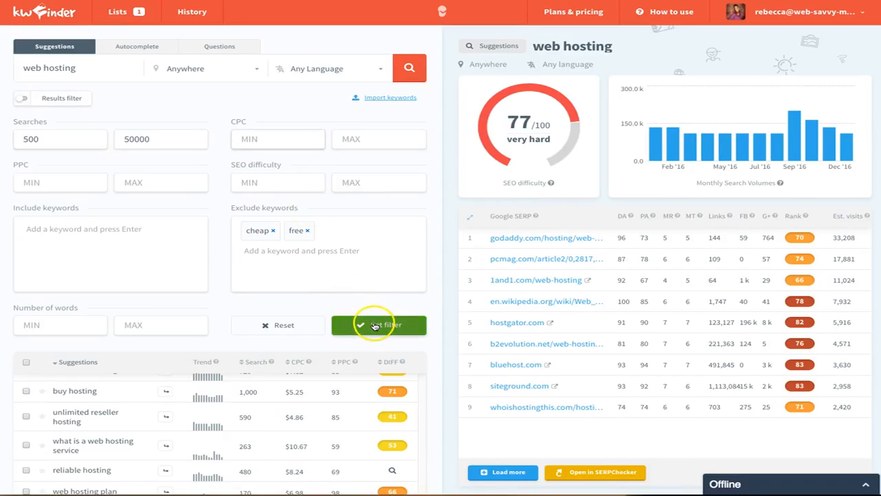